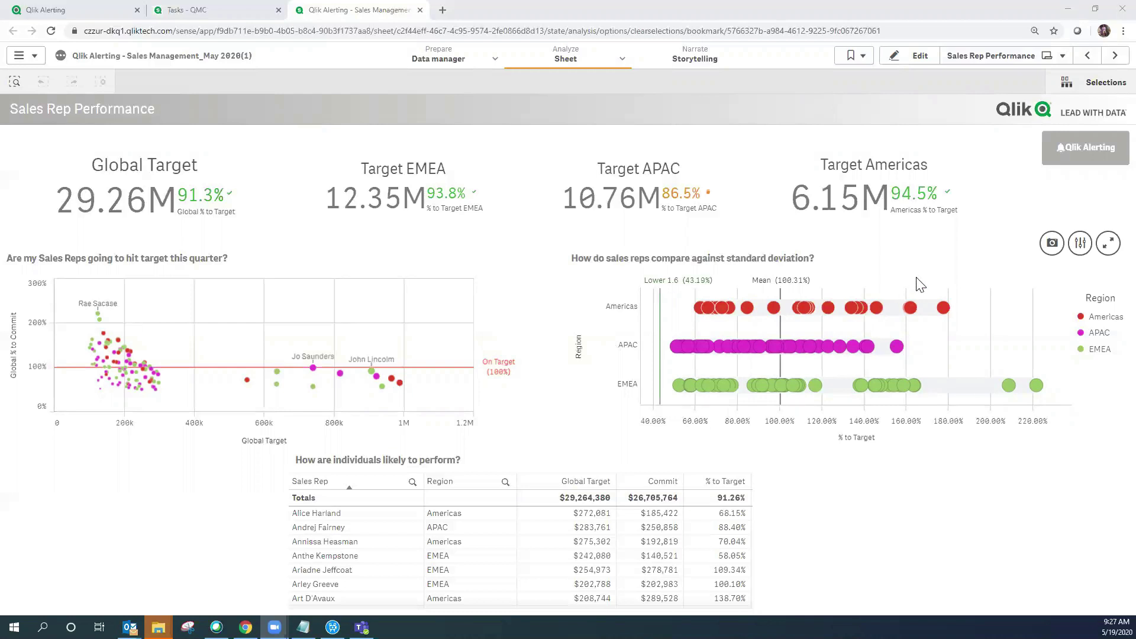
Step: Create a new alert named 'Sales Rep Outlier Detection Std Dev' and pick the % to Target measure
{"action": "left_click", "coordinate": [1059, 161]}
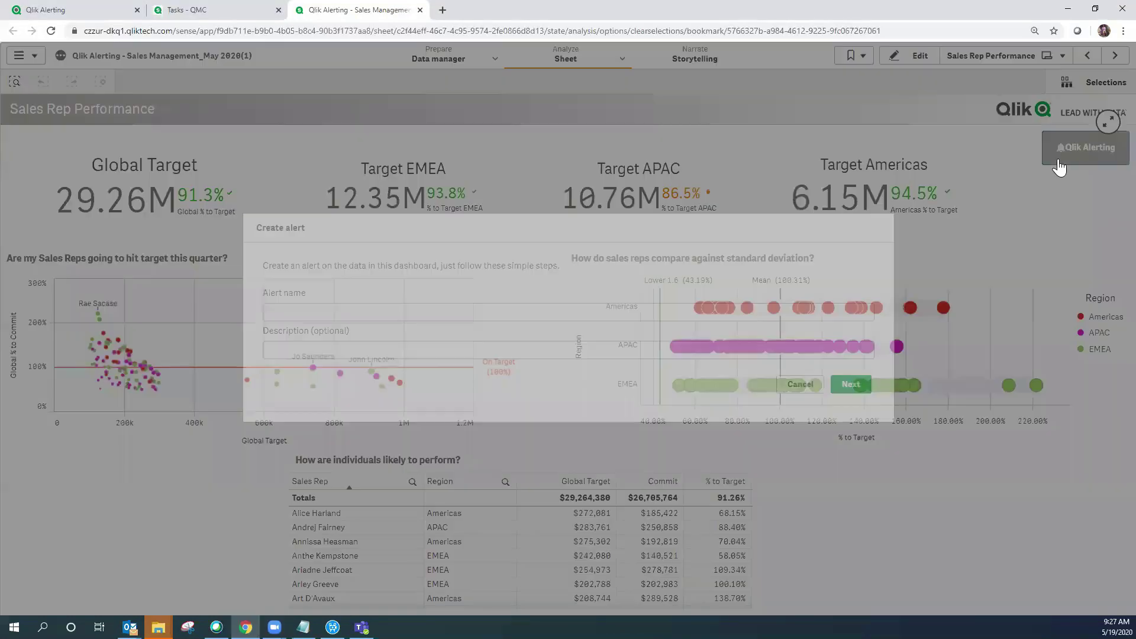
{"action": "left_click", "coordinate": [394, 309]}
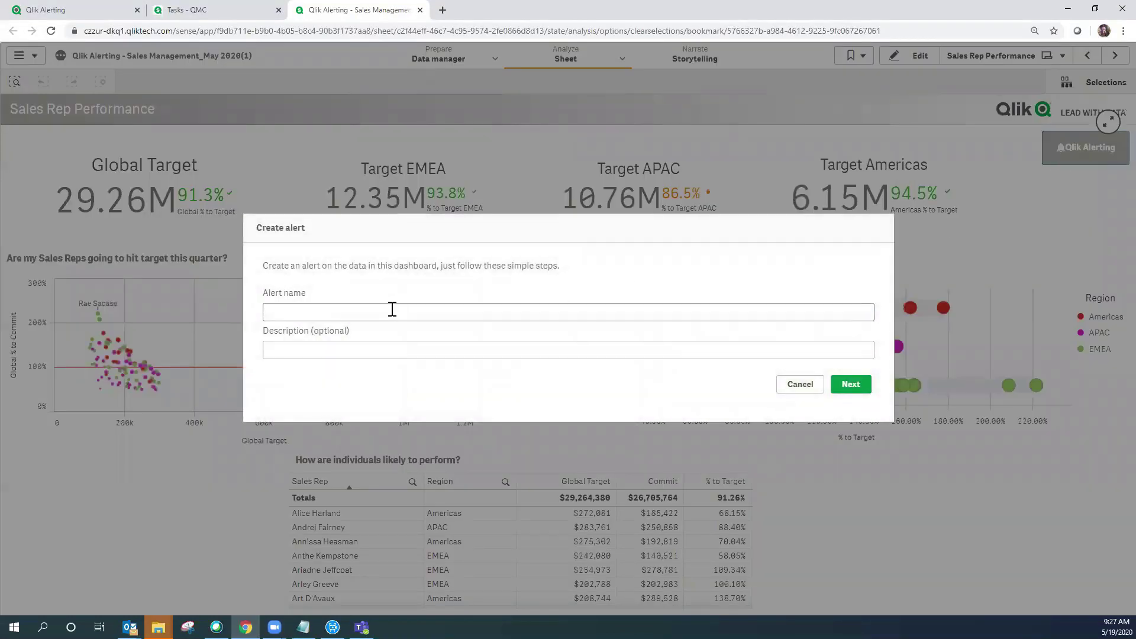
{"action": "type", "text": "Sales Rep Outlier Detection Std Dev"}
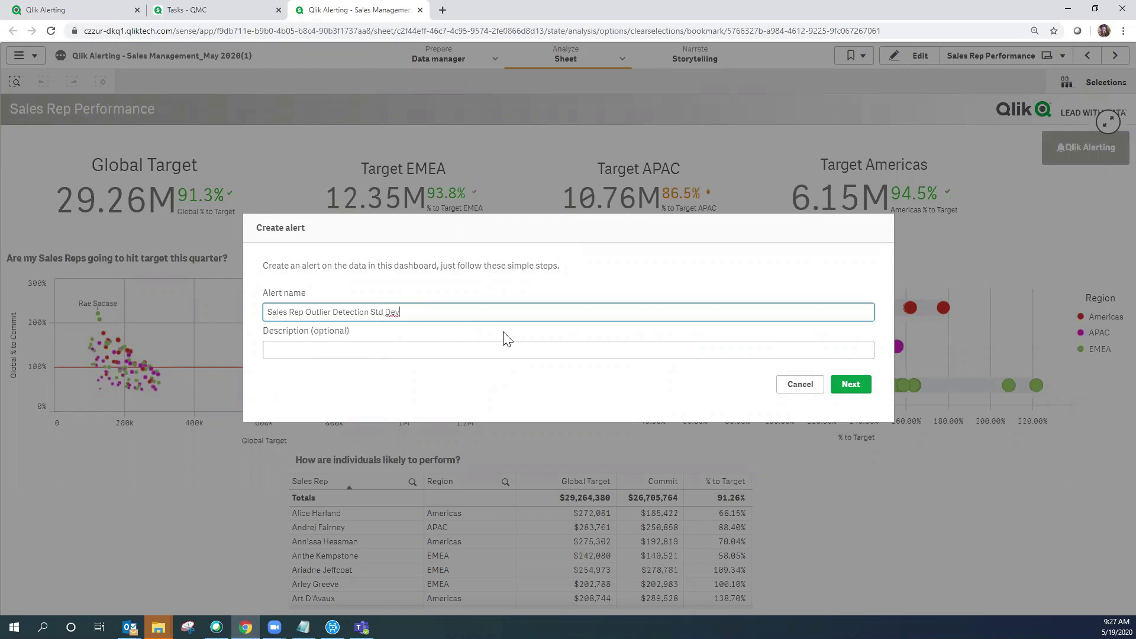
{"action": "left_click", "coordinate": [851, 384]}
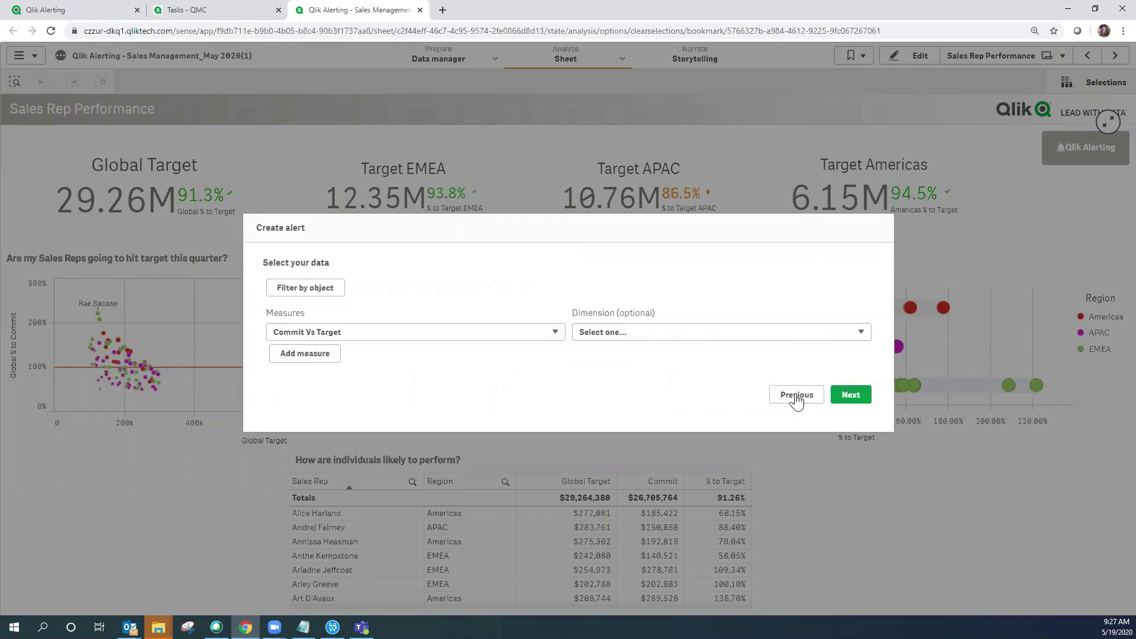
{"action": "left_click", "coordinate": [553, 337]}
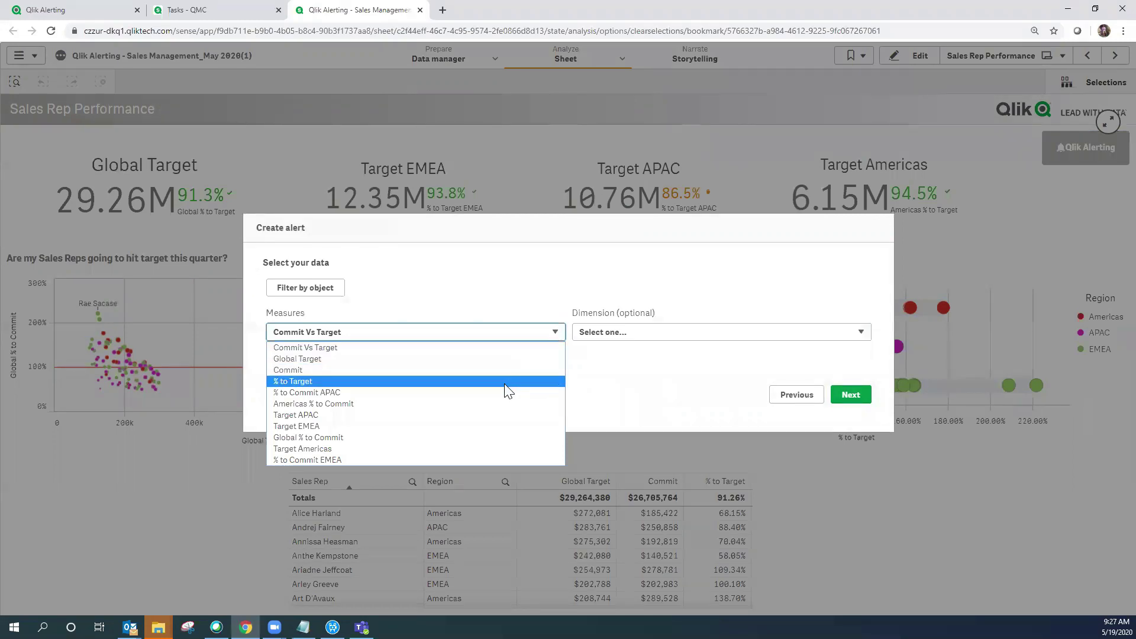
{"action": "left_click", "coordinate": [456, 382]}
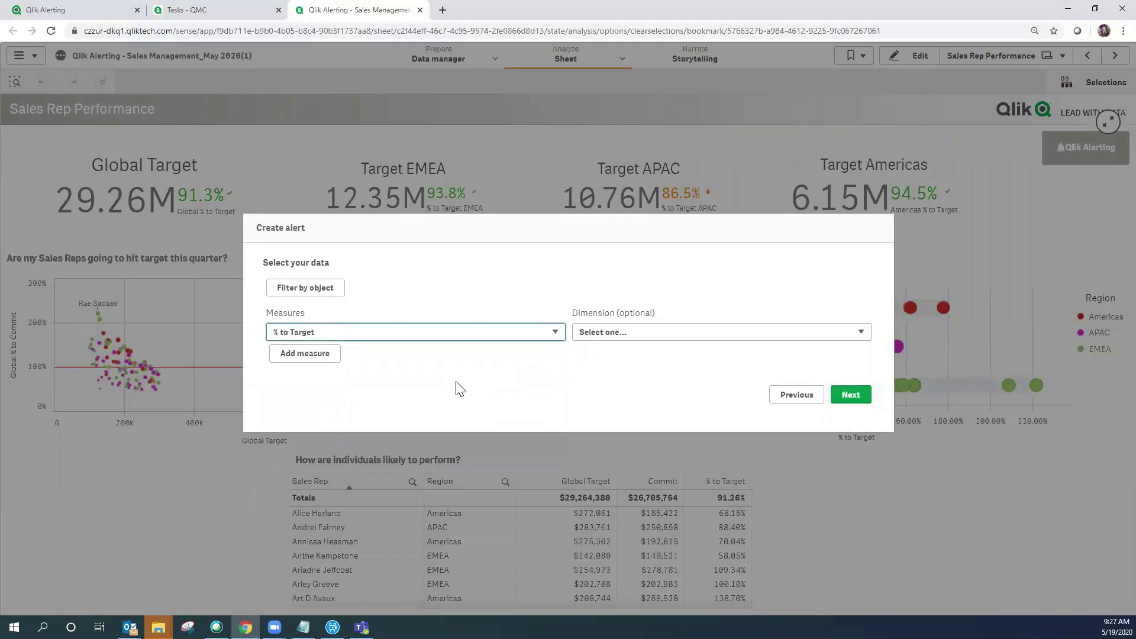
Step: Add % to Target to the selected measures and use Sales Rep, not Region, as the dimension
{"action": "left_click", "coordinate": [330, 360]}
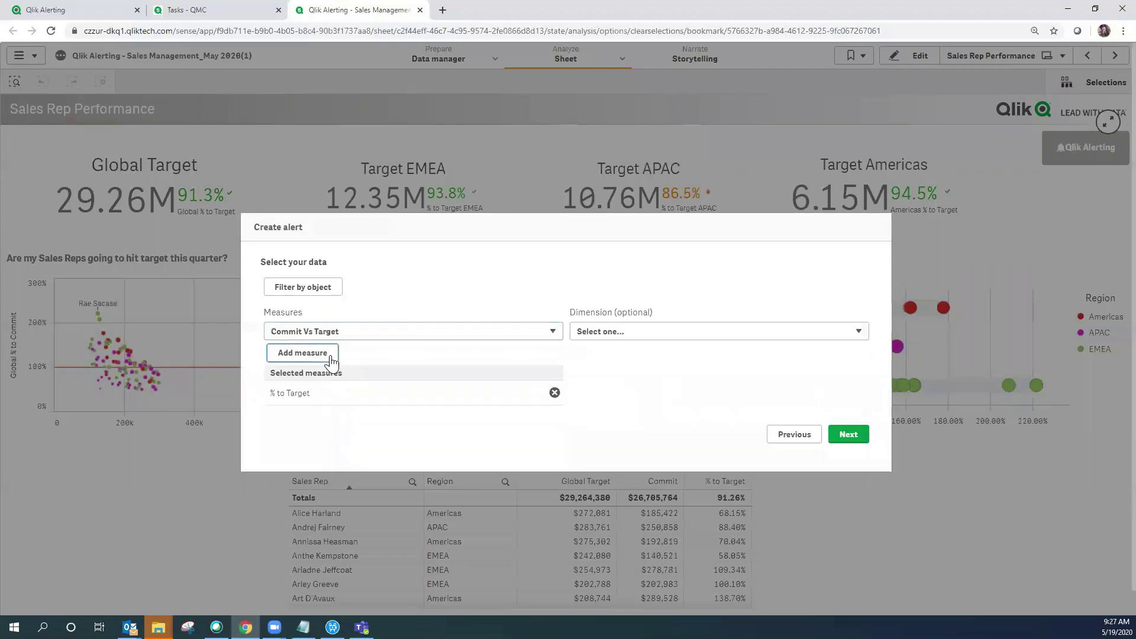
{"action": "left_click", "coordinate": [712, 335]}
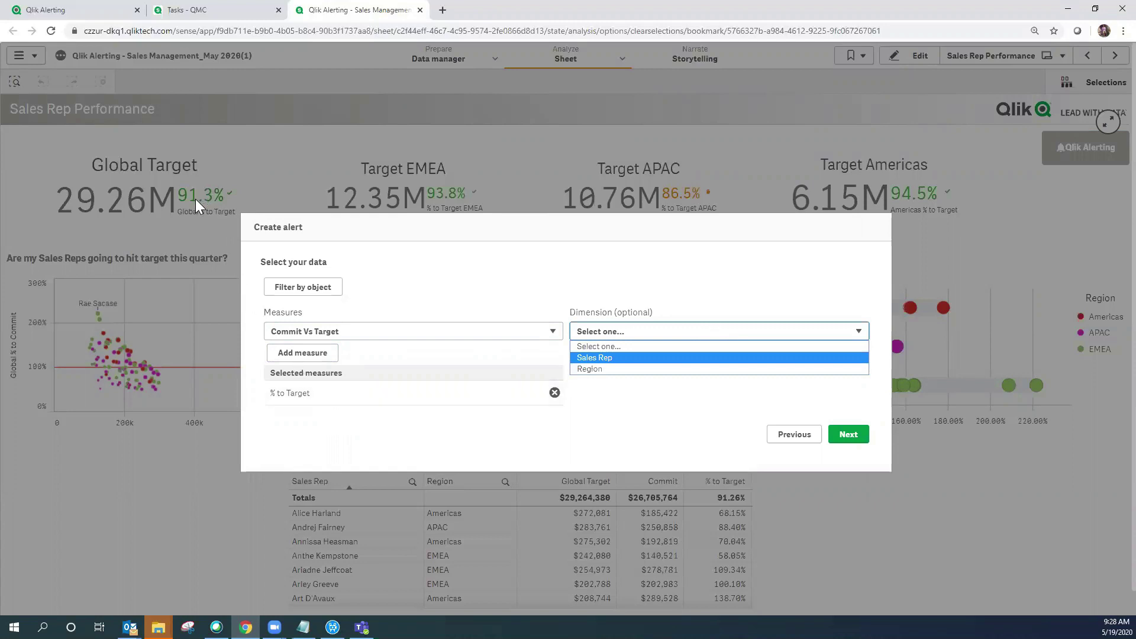
{"action": "left_click", "coordinate": [613, 369]}
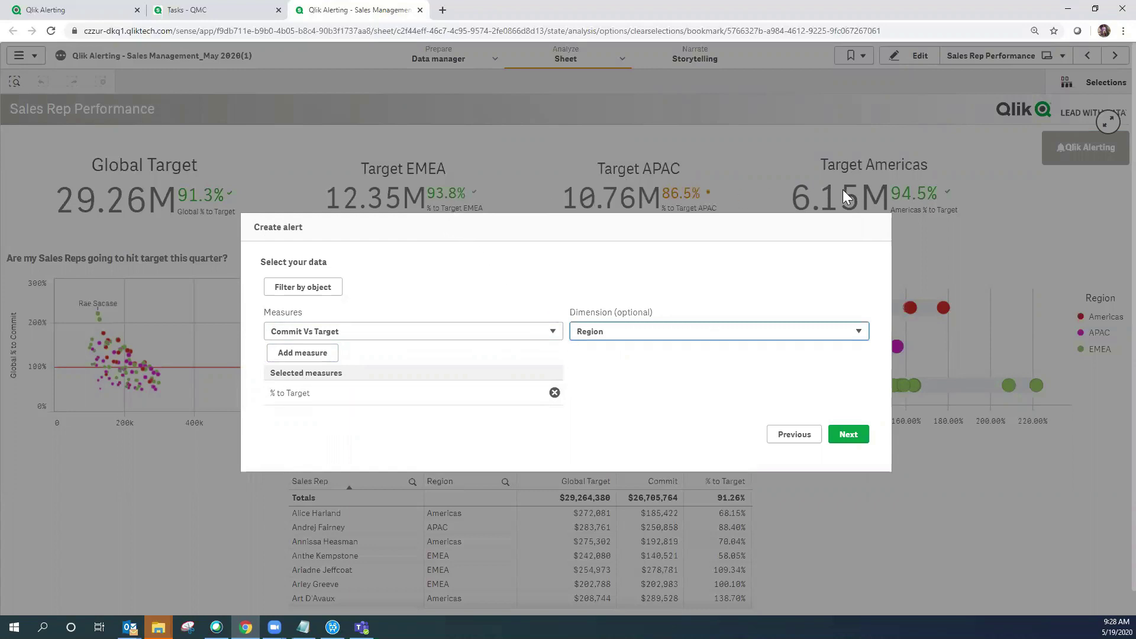
{"action": "left_click", "coordinate": [684, 332]}
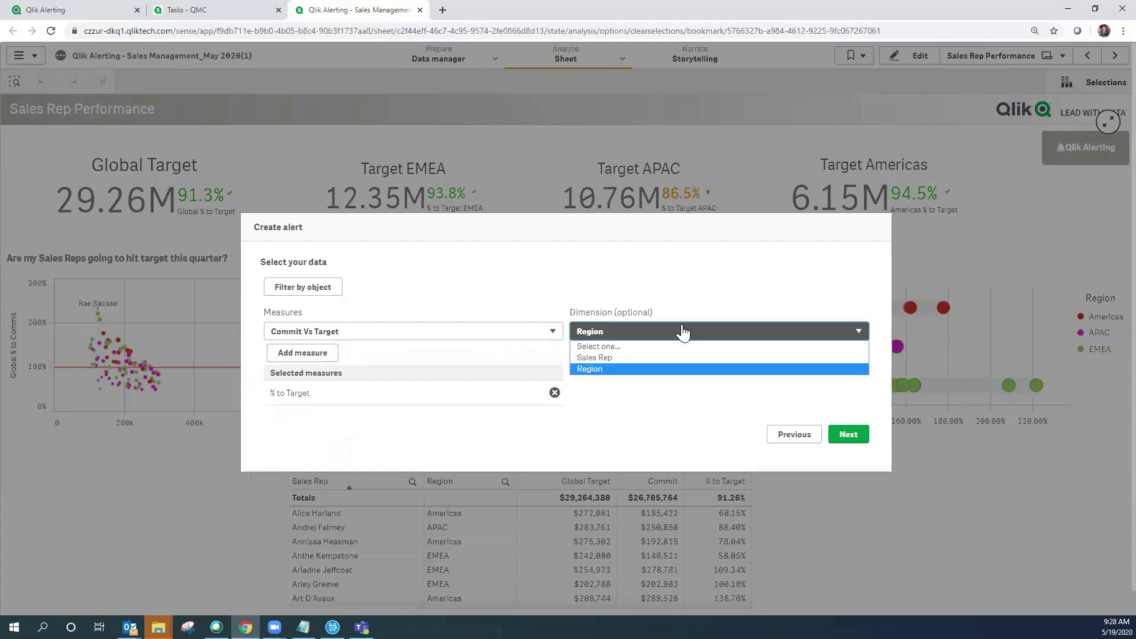
{"action": "left_click", "coordinate": [683, 358]}
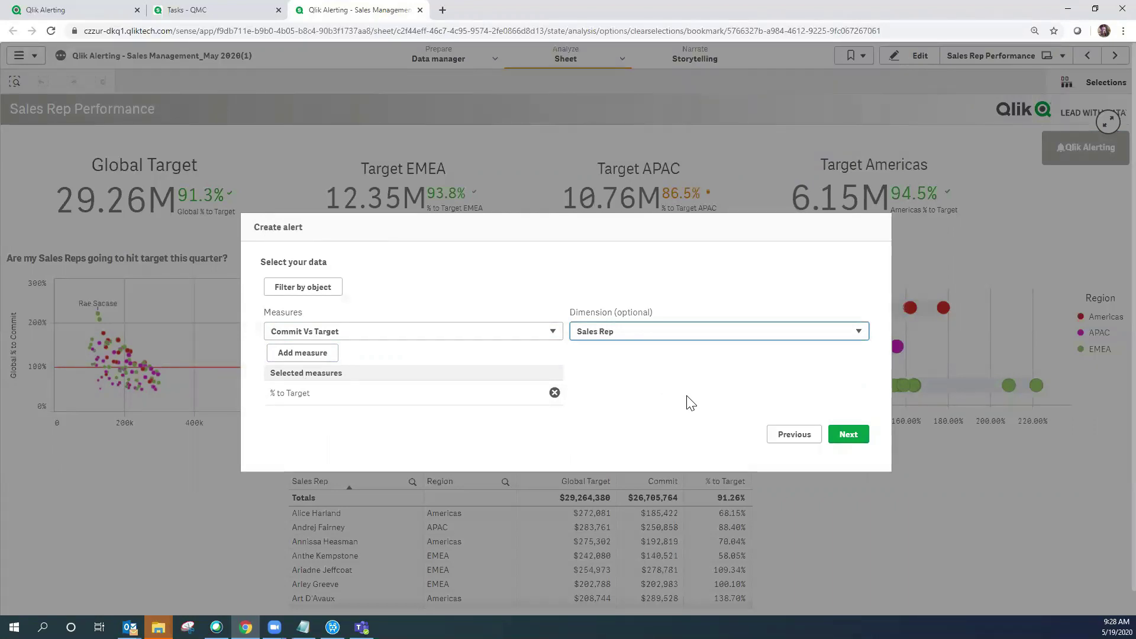
Step: Move on to the alert conditions and set the first condition's column to % to Target
{"action": "left_click", "coordinate": [849, 435]}
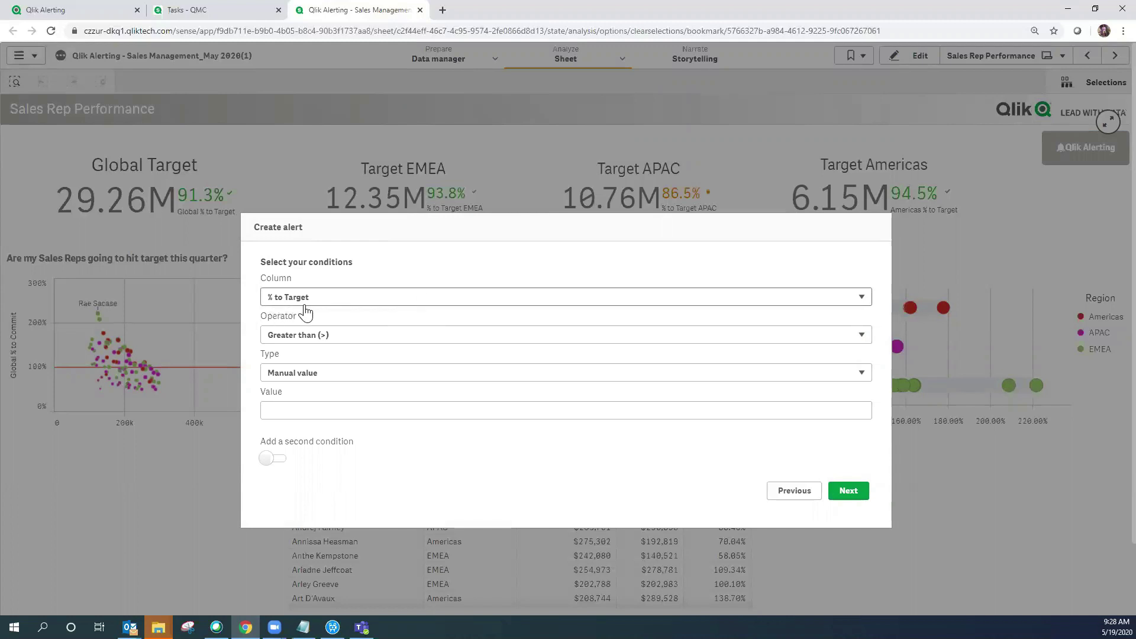
{"action": "left_click", "coordinate": [444, 305]}
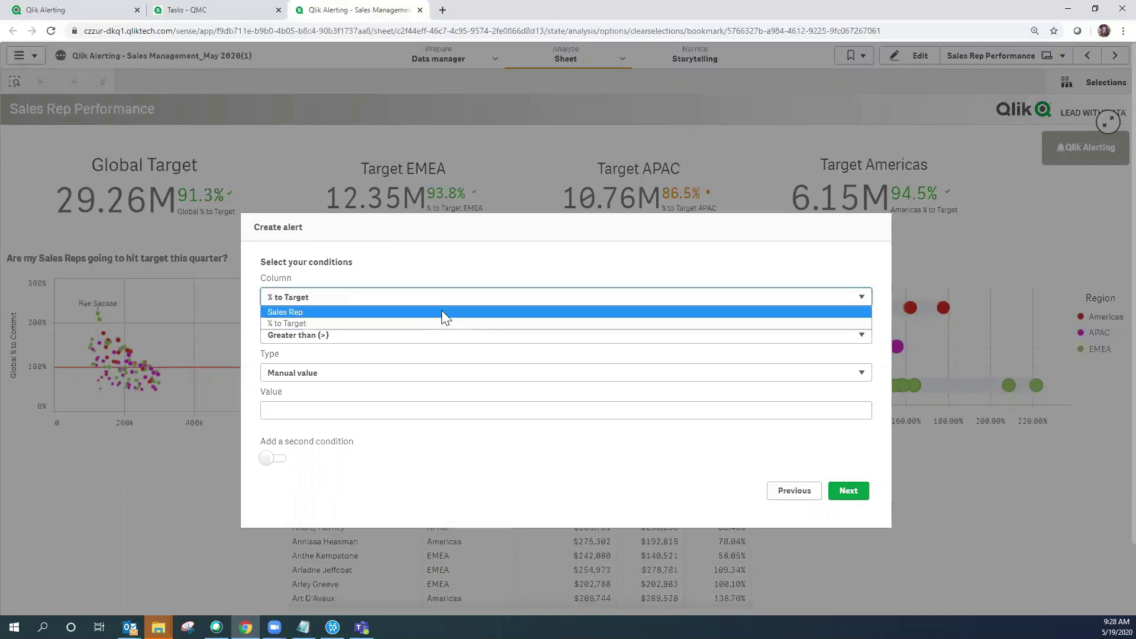
{"action": "left_click", "coordinate": [443, 312]}
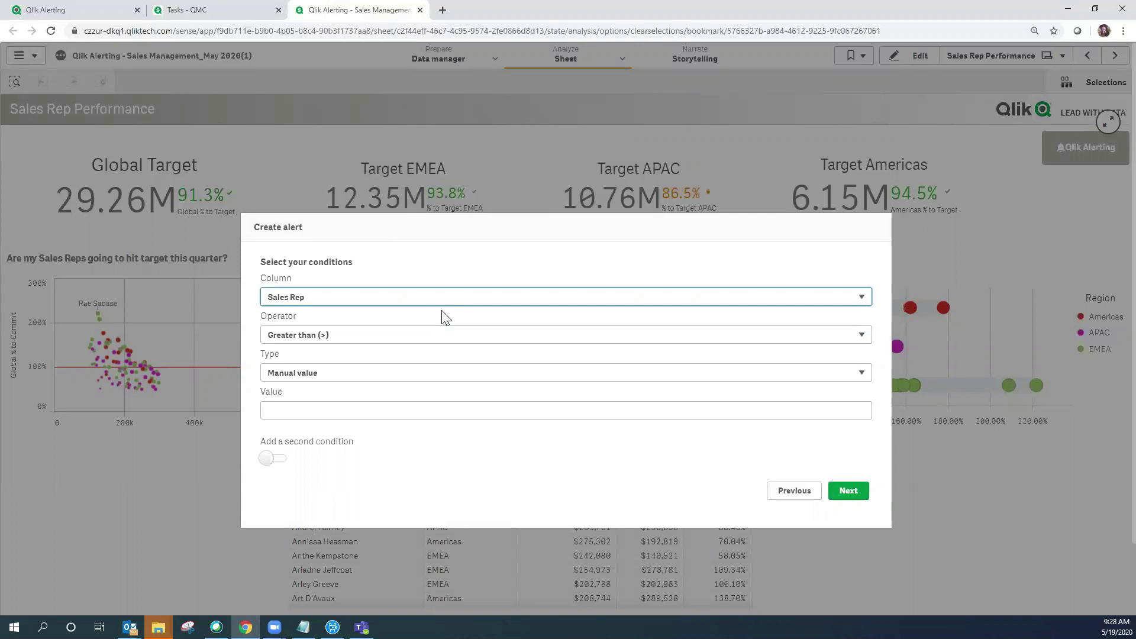
{"action": "left_click", "coordinate": [436, 301]}
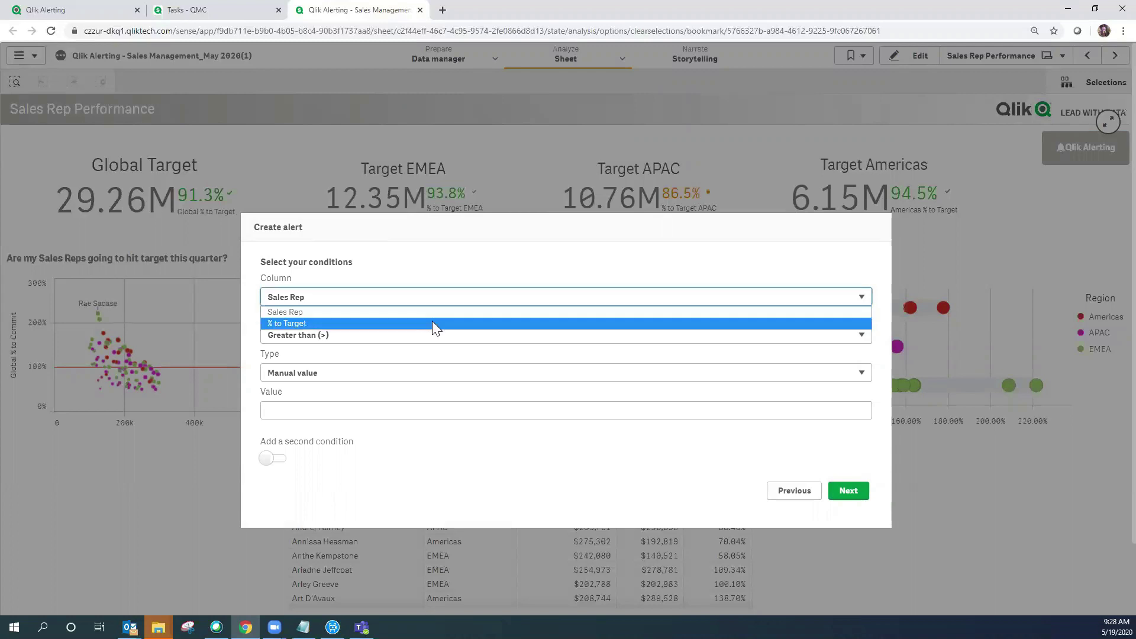
{"action": "left_click", "coordinate": [432, 323]}
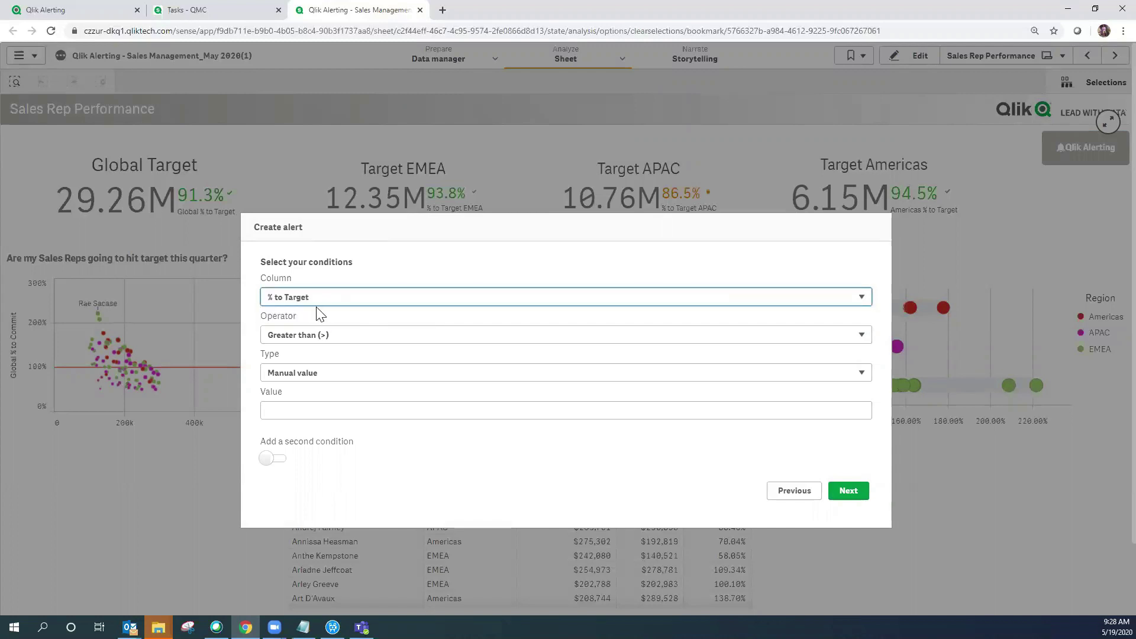
Step: Make the condition less than -1.6 standard deviations of the set, then add a second condition
{"action": "left_click", "coordinate": [388, 337]}
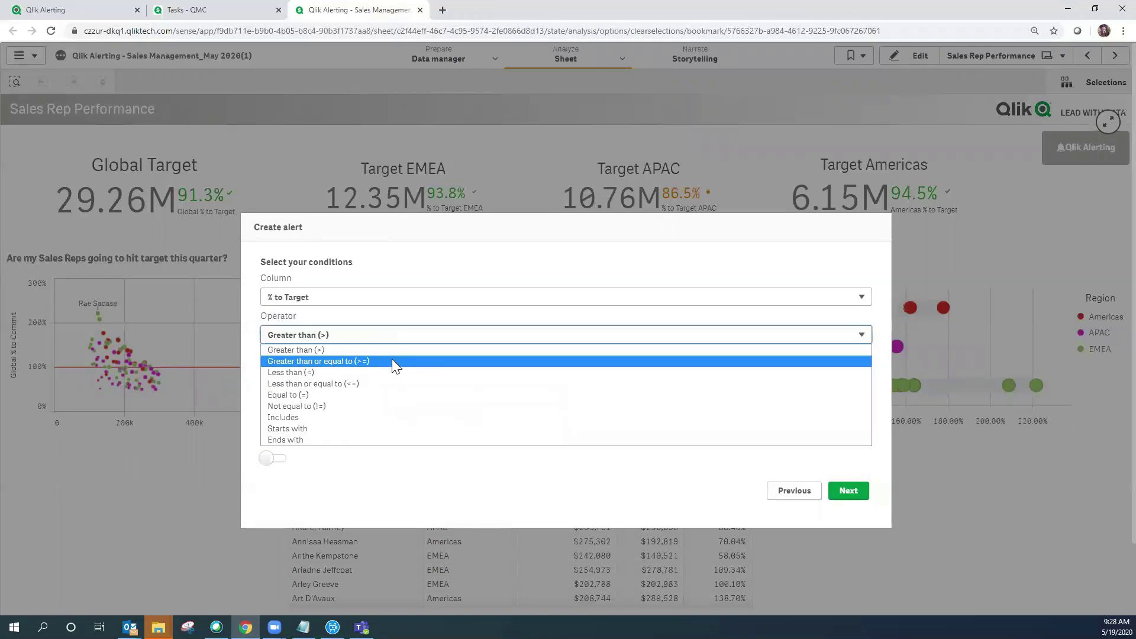
{"action": "left_click", "coordinate": [396, 372]}
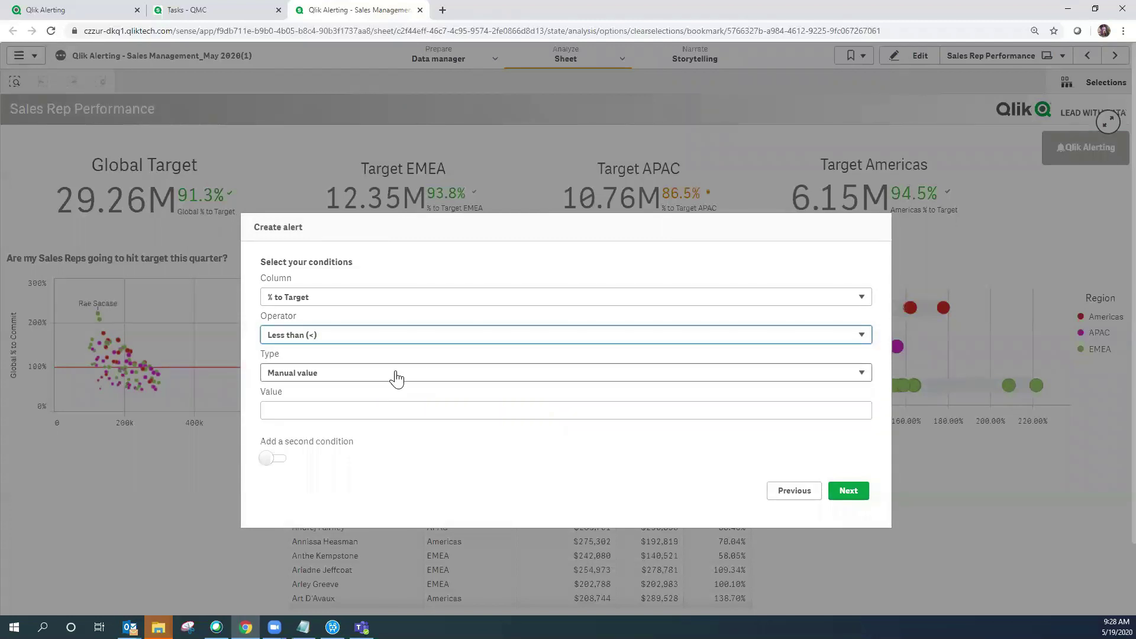
{"action": "left_click", "coordinate": [428, 375]}
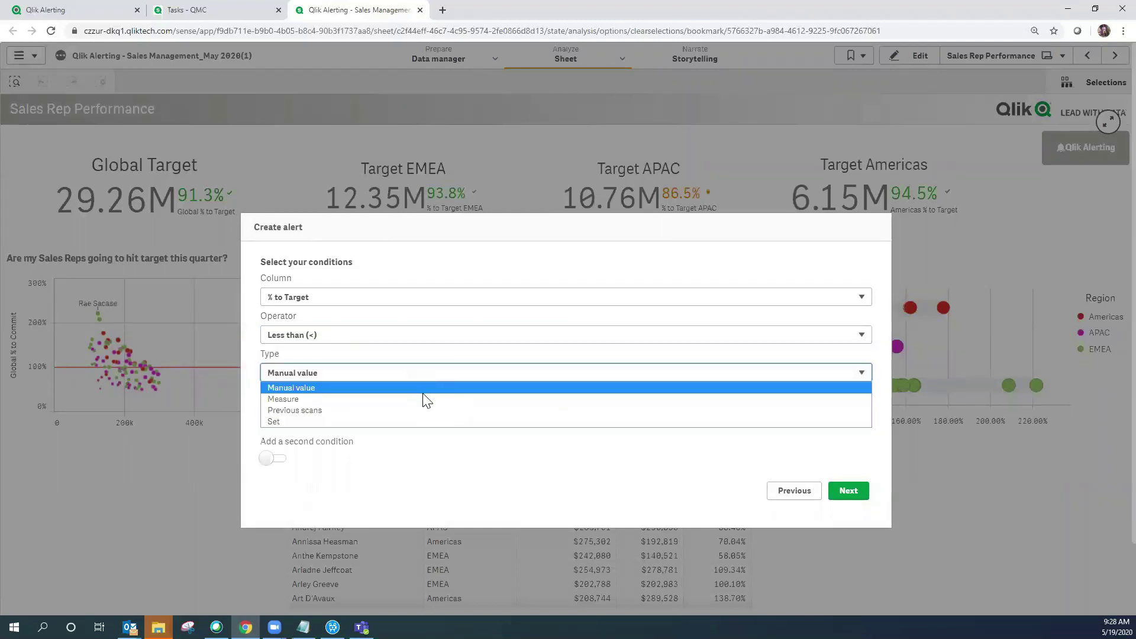
{"action": "left_click", "coordinate": [419, 420]}
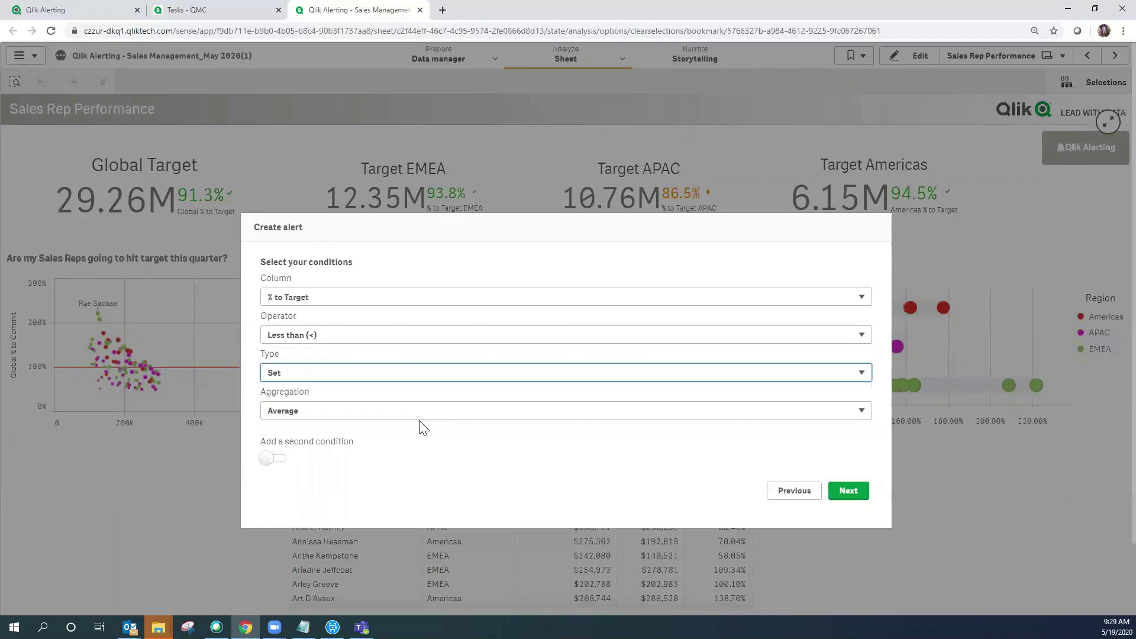
{"action": "left_click", "coordinate": [424, 414]}
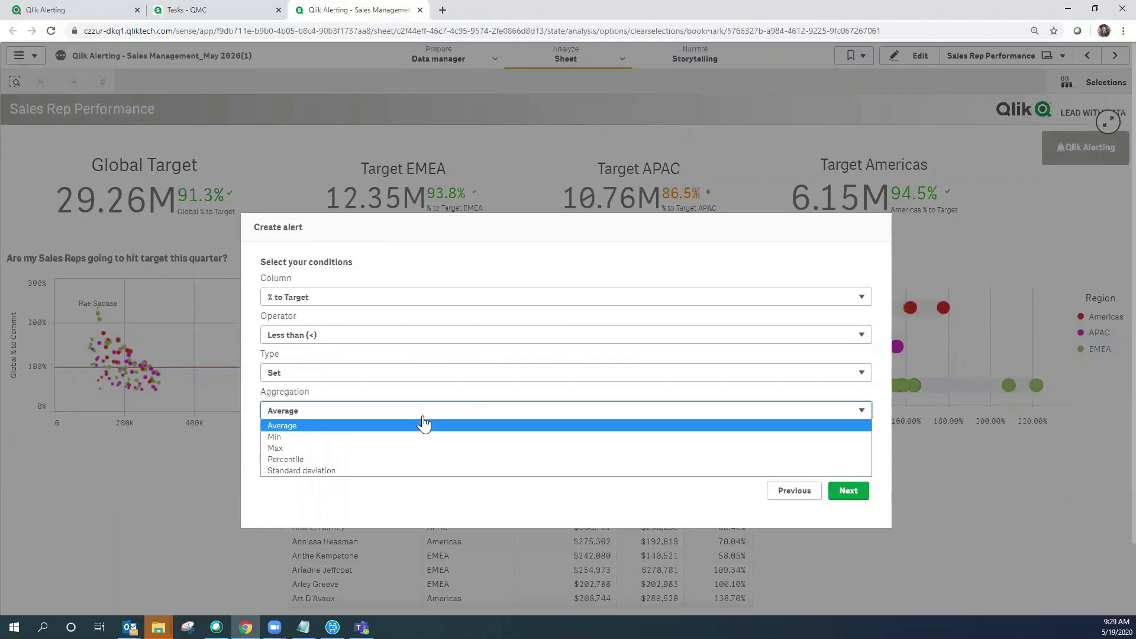
{"action": "left_click", "coordinate": [424, 468]}
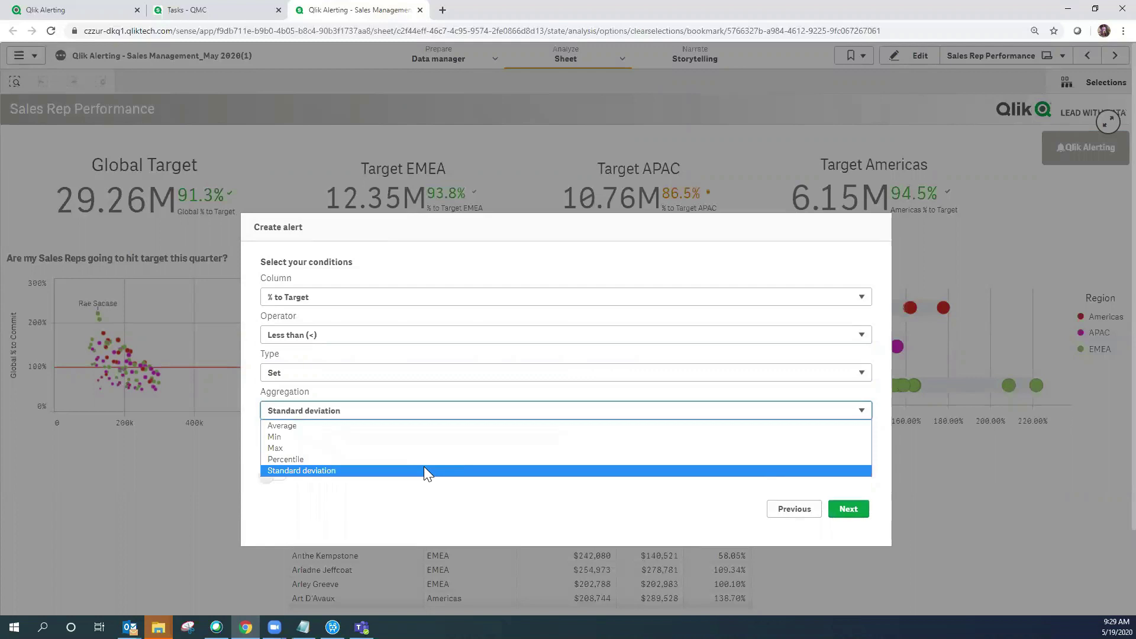
{"action": "left_click", "coordinate": [397, 434]}
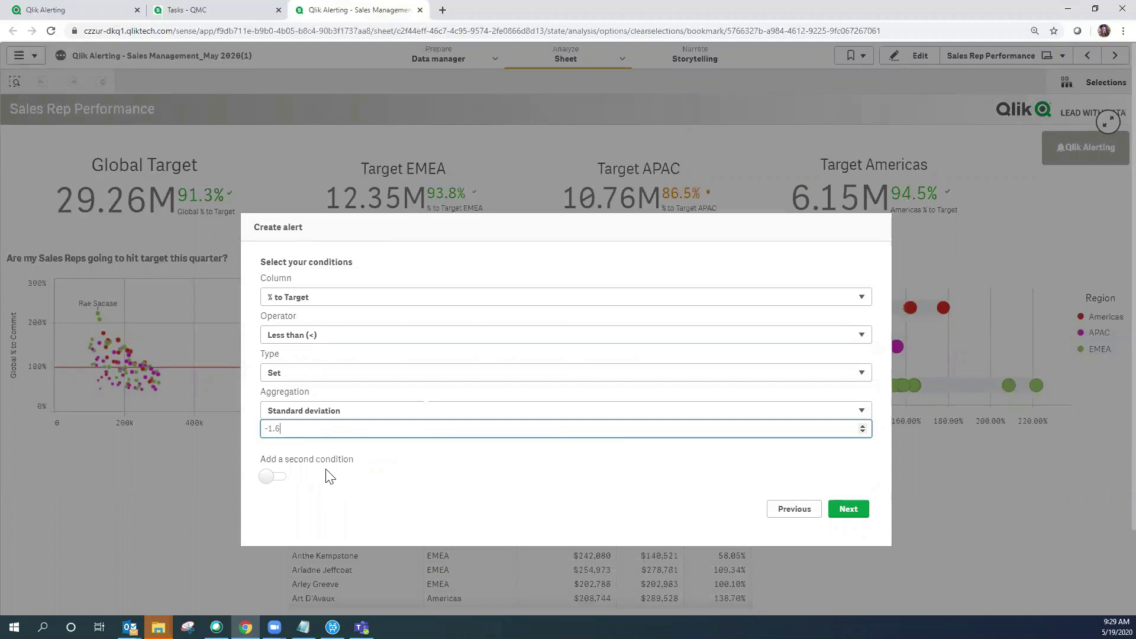
{"action": "left_click", "coordinate": [272, 478]}
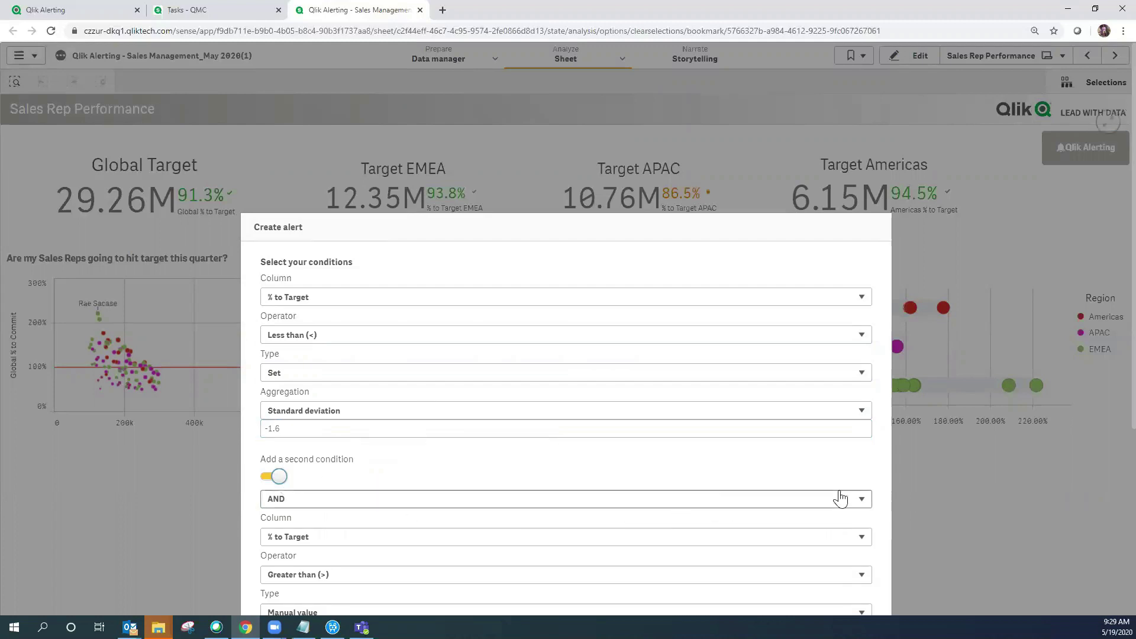
{"action": "left_click", "coordinate": [406, 504]}
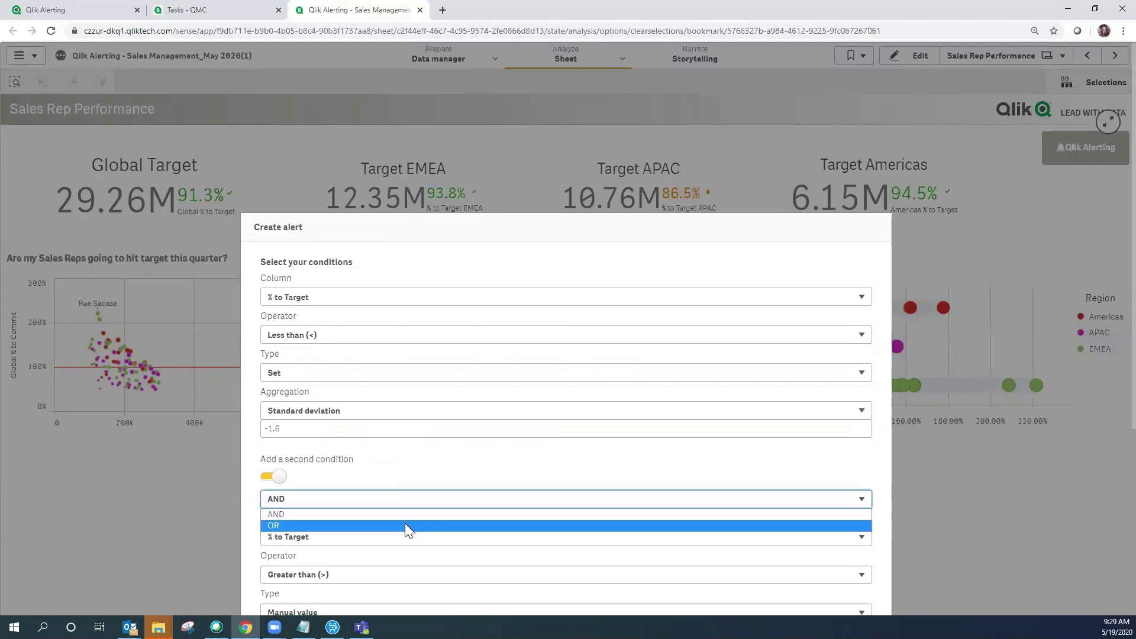
{"action": "left_click", "coordinate": [405, 525]}
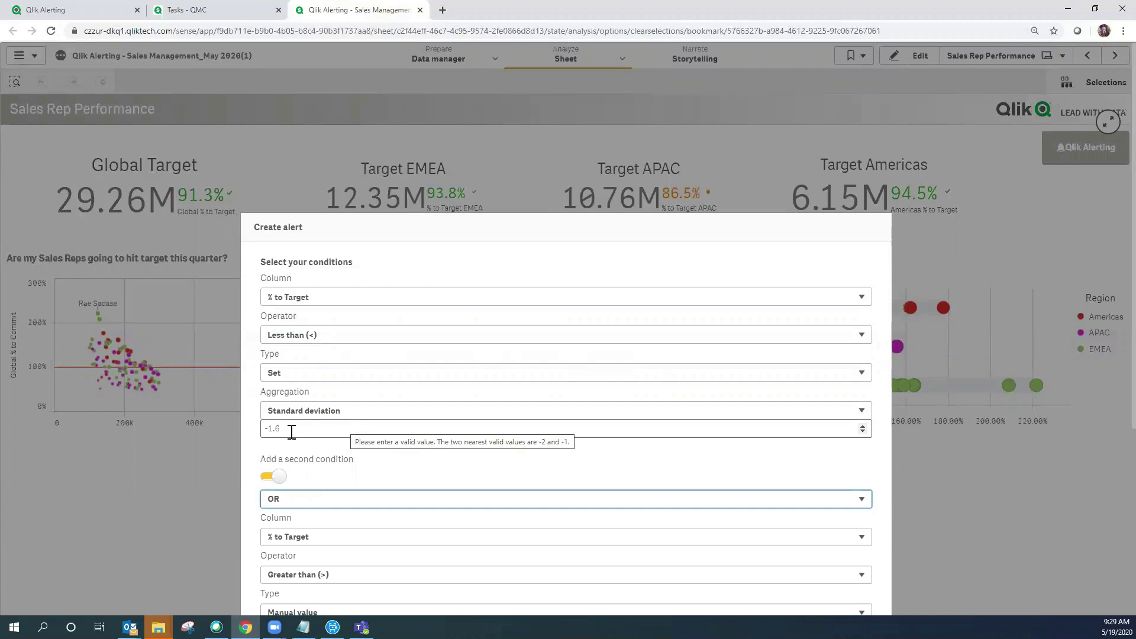
{"action": "left_click", "coordinate": [268, 480]}
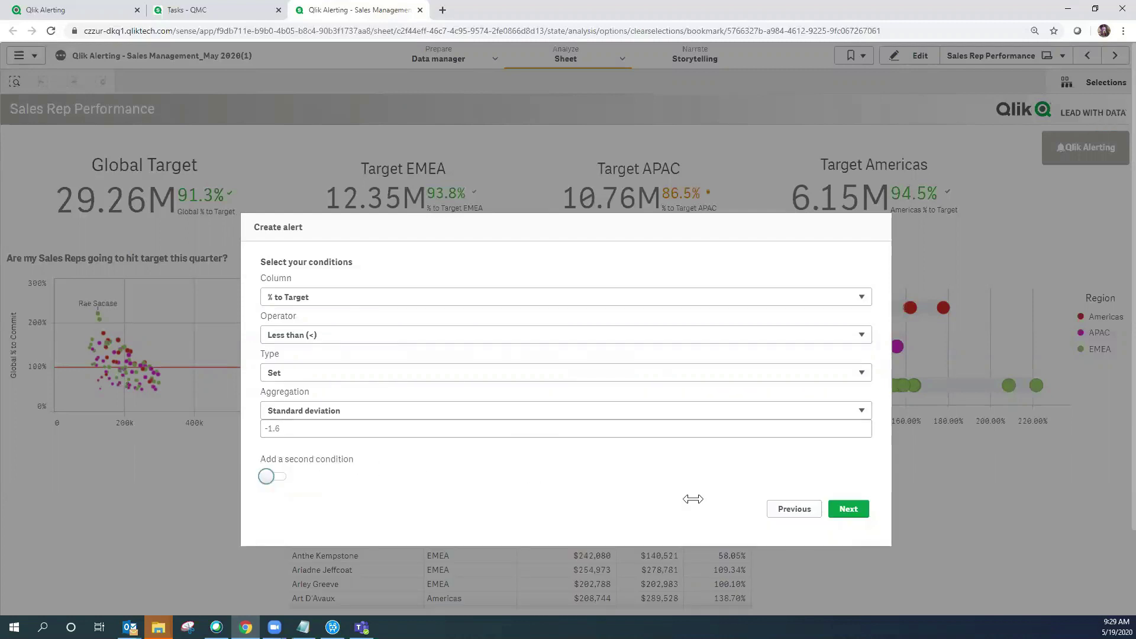
{"action": "left_click", "coordinate": [852, 510]}
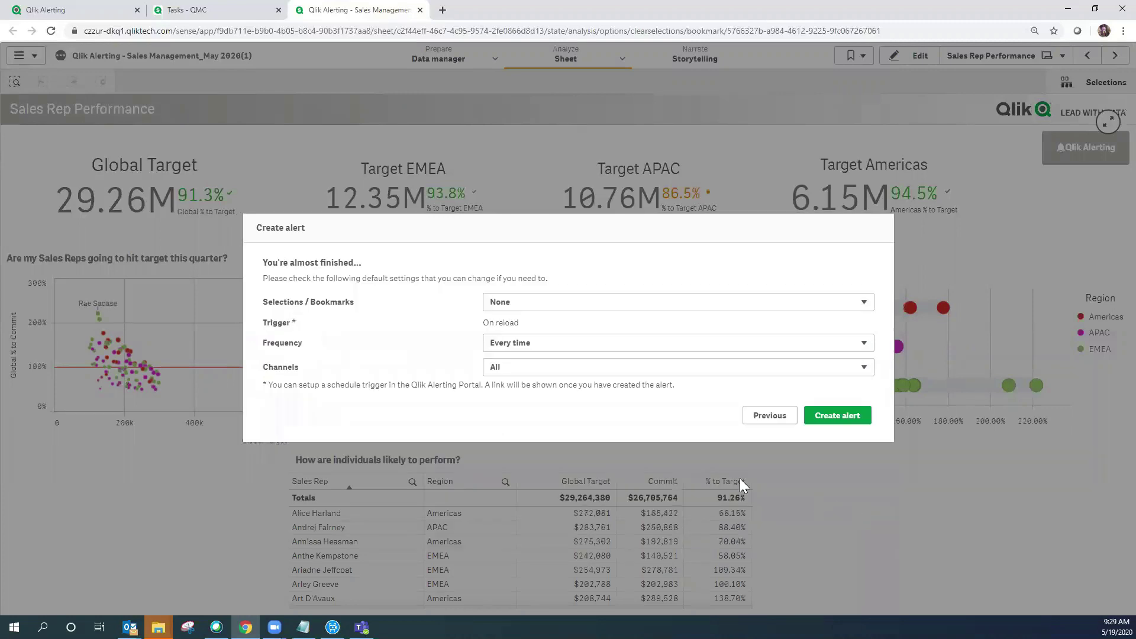
Step: Apply the EMEA Region bookmark, set Email as the only delivery channel, and create the alert
{"action": "left_click", "coordinate": [546, 309]}
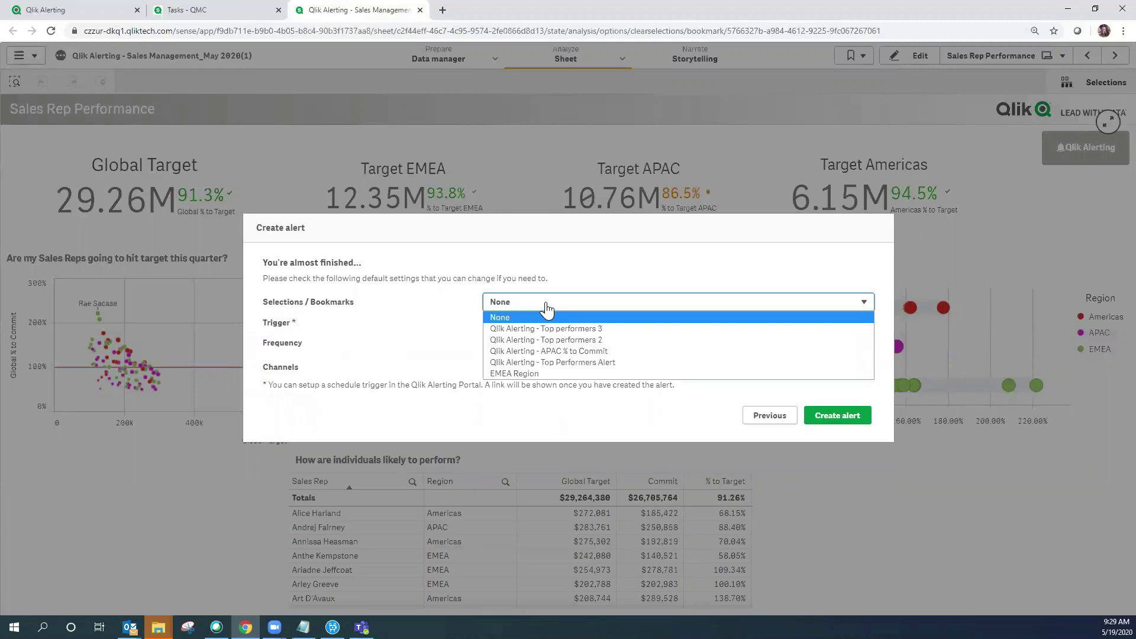
{"action": "left_click", "coordinate": [556, 374]}
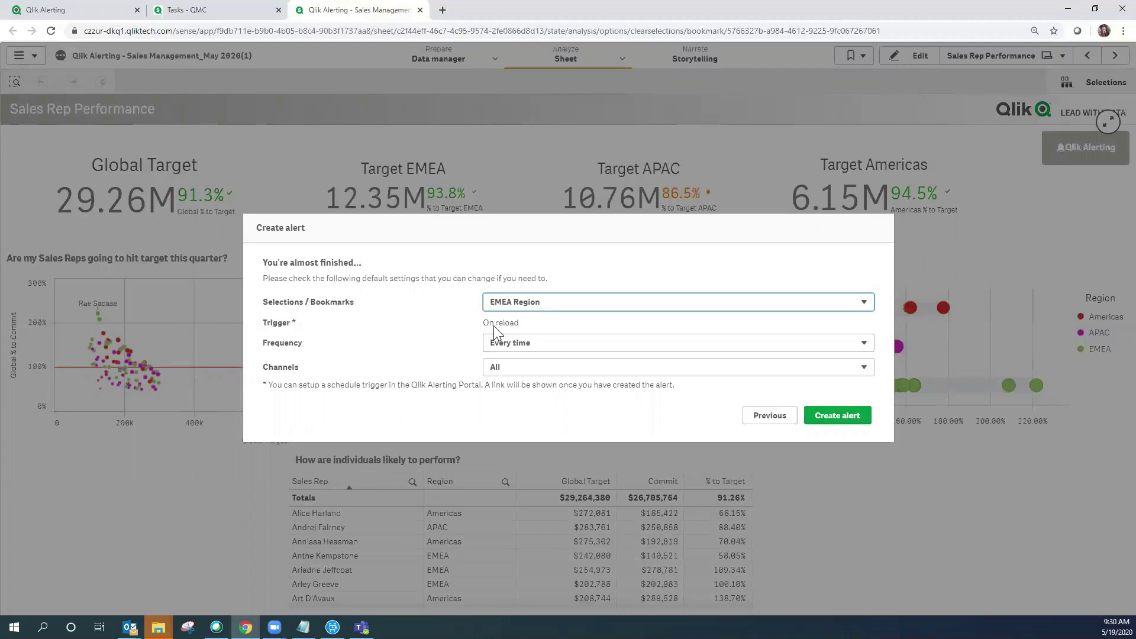
{"action": "left_click", "coordinate": [560, 368]}
{"action": "left_click", "coordinate": [563, 395]}
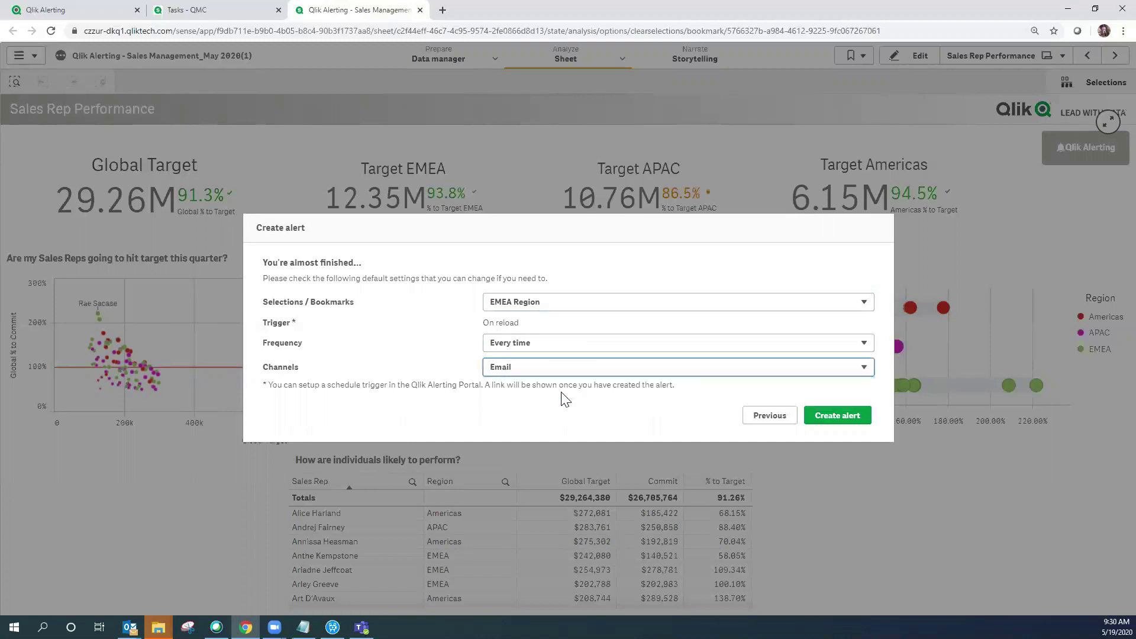
{"action": "left_click", "coordinate": [864, 417]}
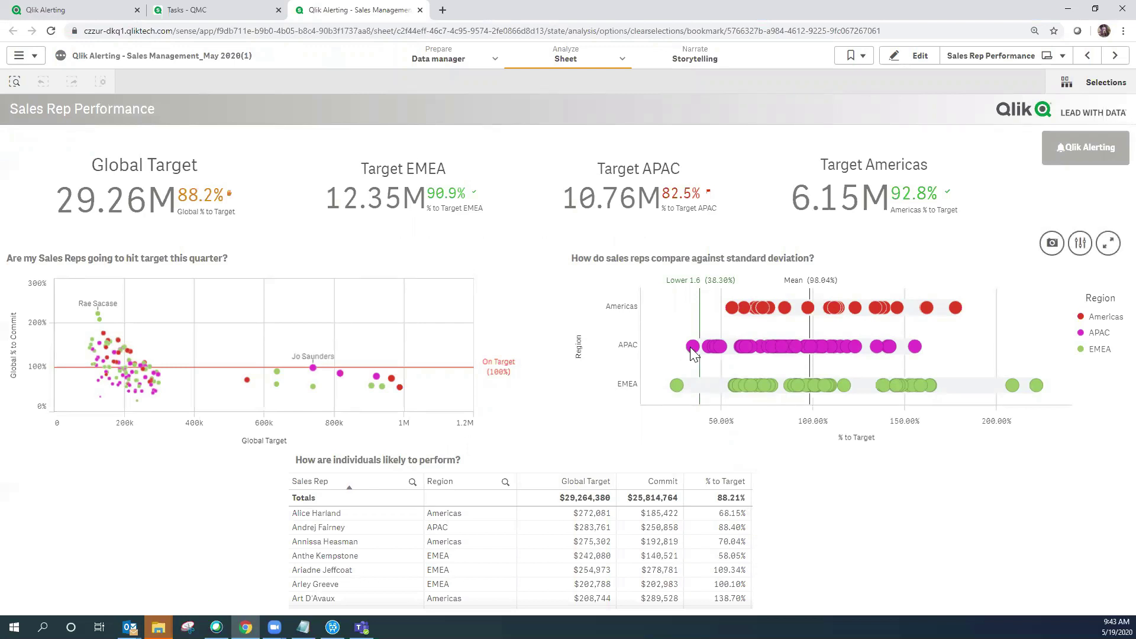
Step: Inspect the lowest EMEA rep in the standard deviation chart, then switch to the triggered alert email
{"action": "mouse_move", "coordinate": [676, 385]}
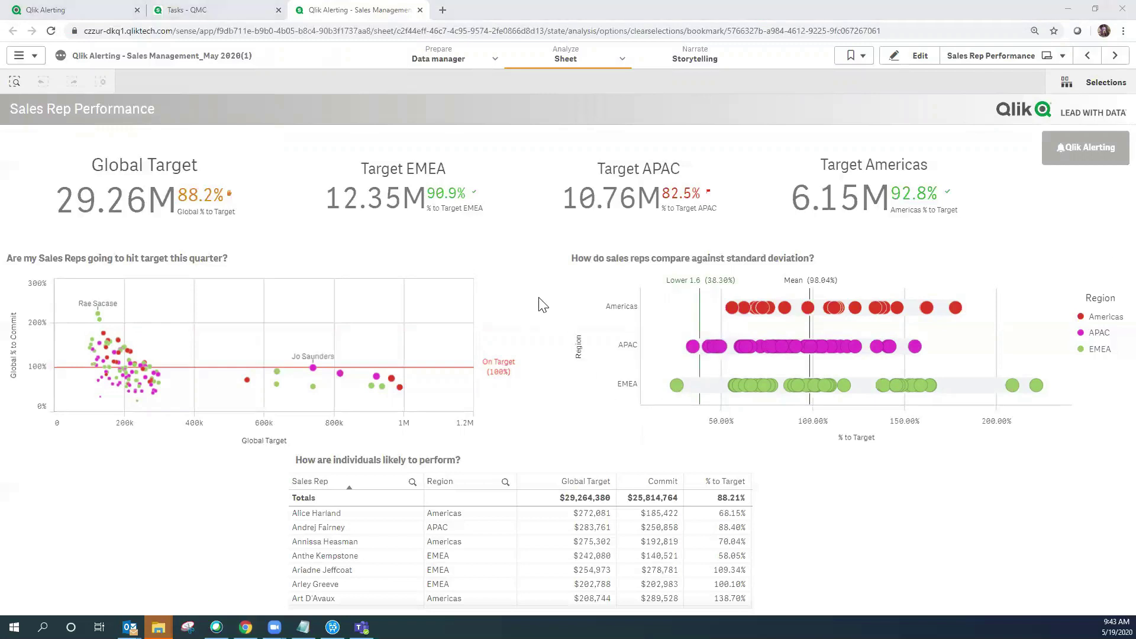
{"action": "key", "text": "alt+Tab"}
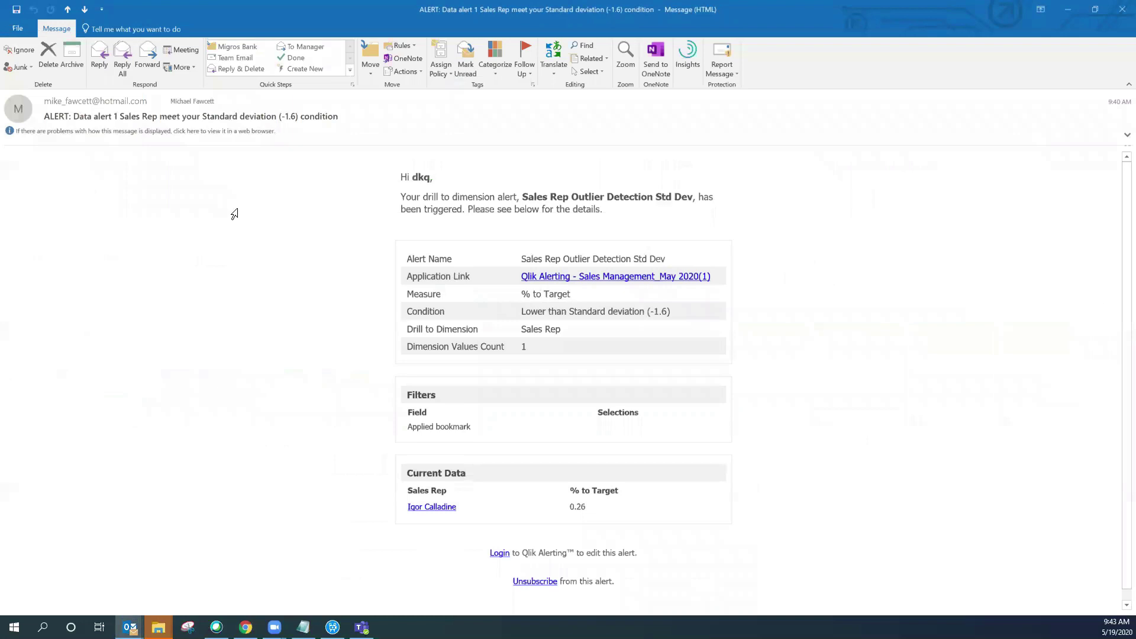